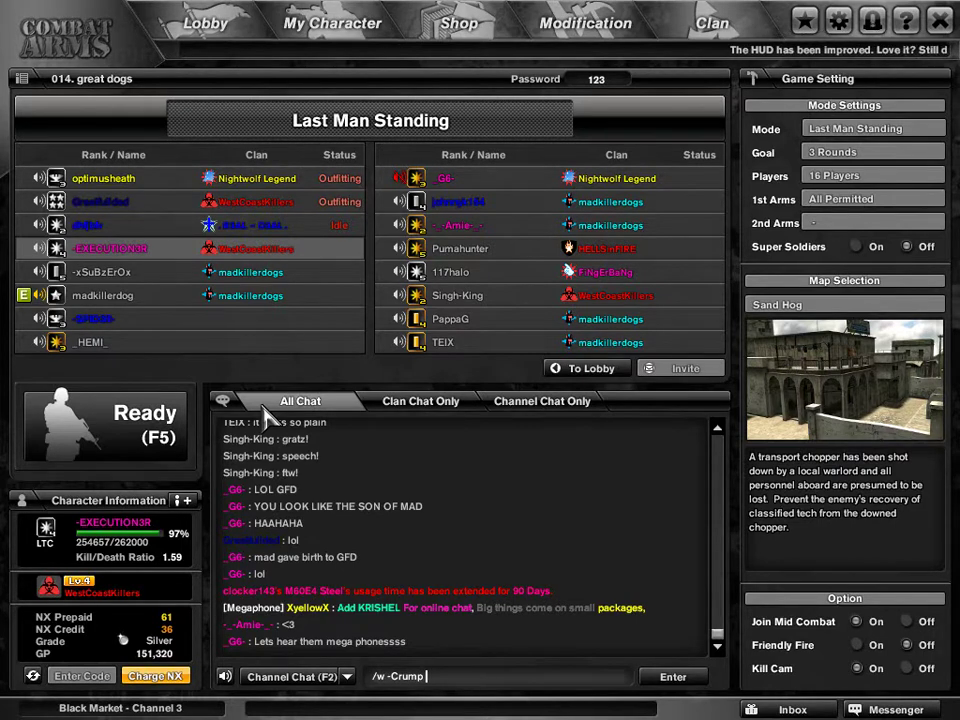
{"action": "type", "text": "HEE"}
Whisper HEY RANKED WOOOOT to the player, then whisper NP back after their thanks.
{"action": "key", "text": "BackSpace"}
{"action": "type", "text": "Y RA"}
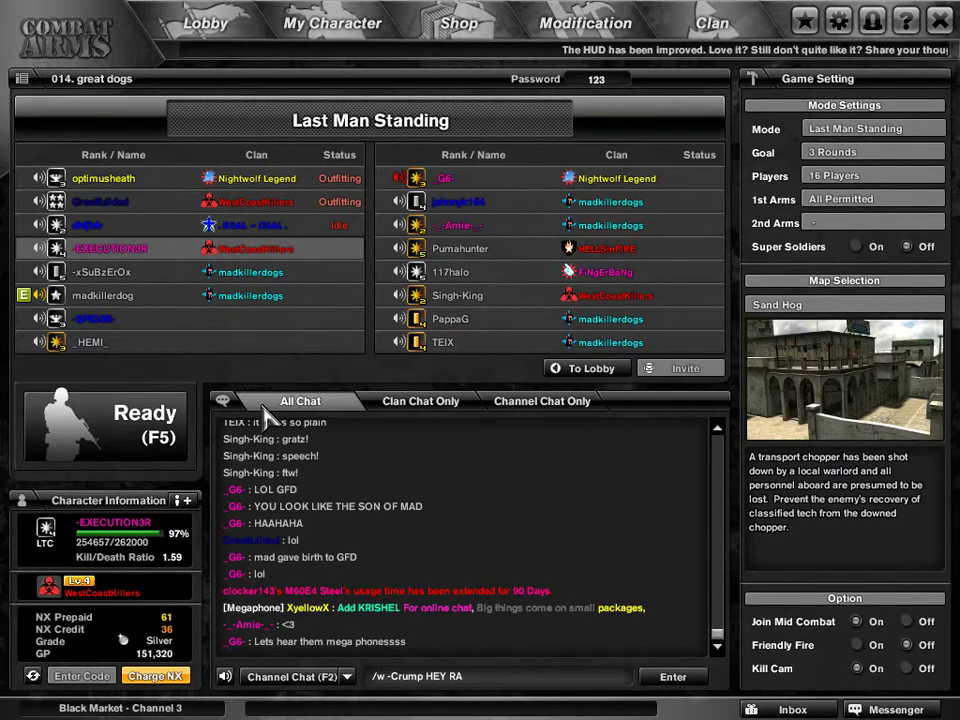
{"action": "type", "text": "NKED WOOOOT"}
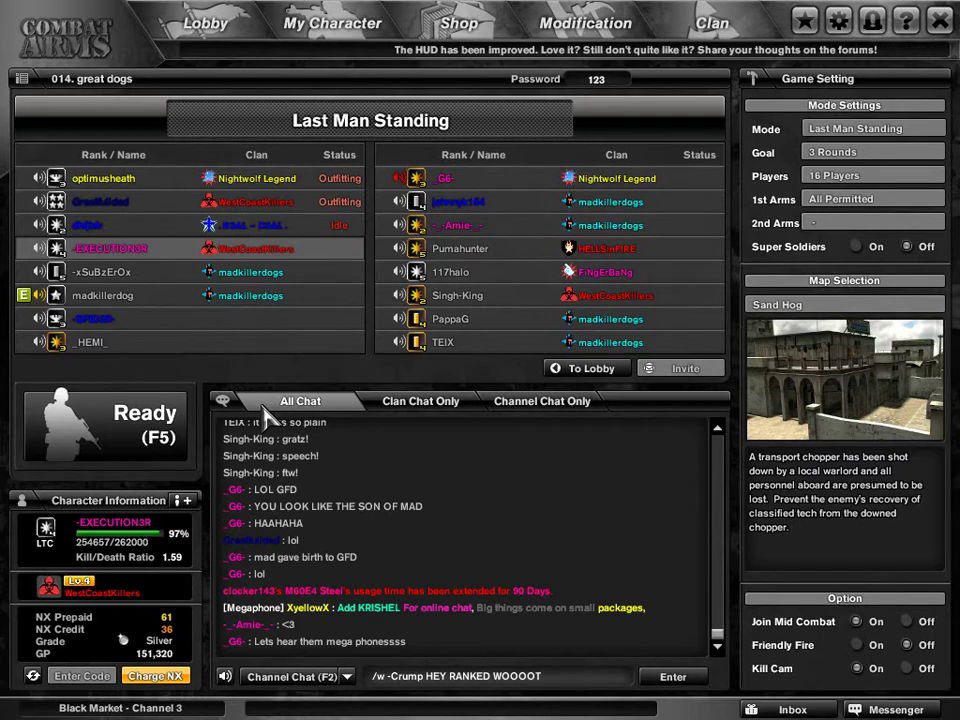
{"action": "type", "text": "/w -Crump NP"}
{"action": "key", "text": "Return"}
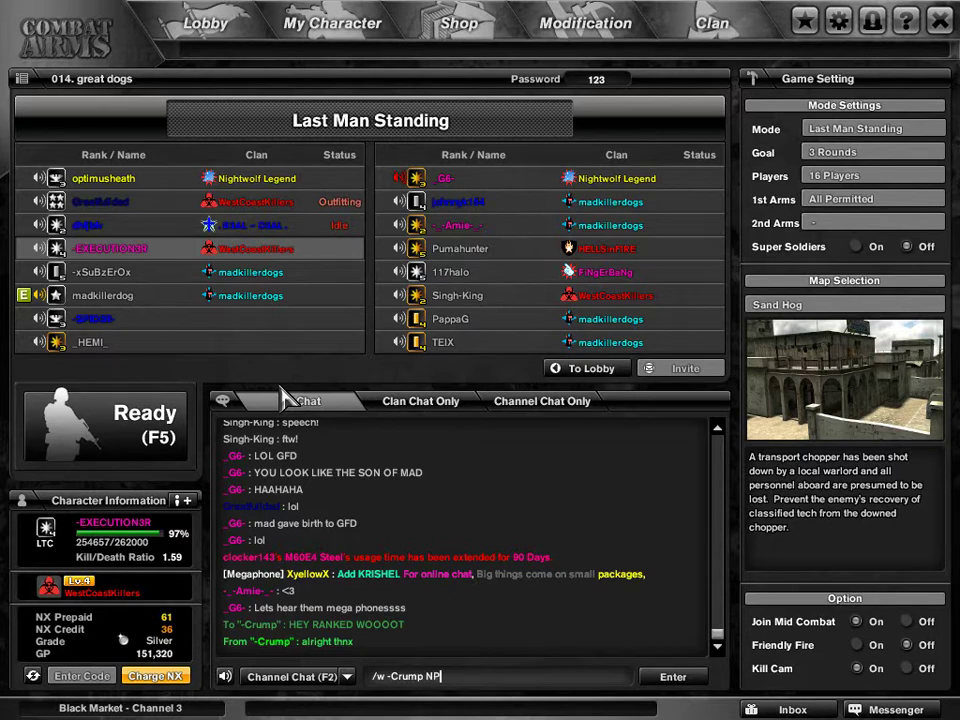
{"action": "type", "text": "IM GLAD UR MY FRIEND"}
{"action": "key", "text": "Return"}
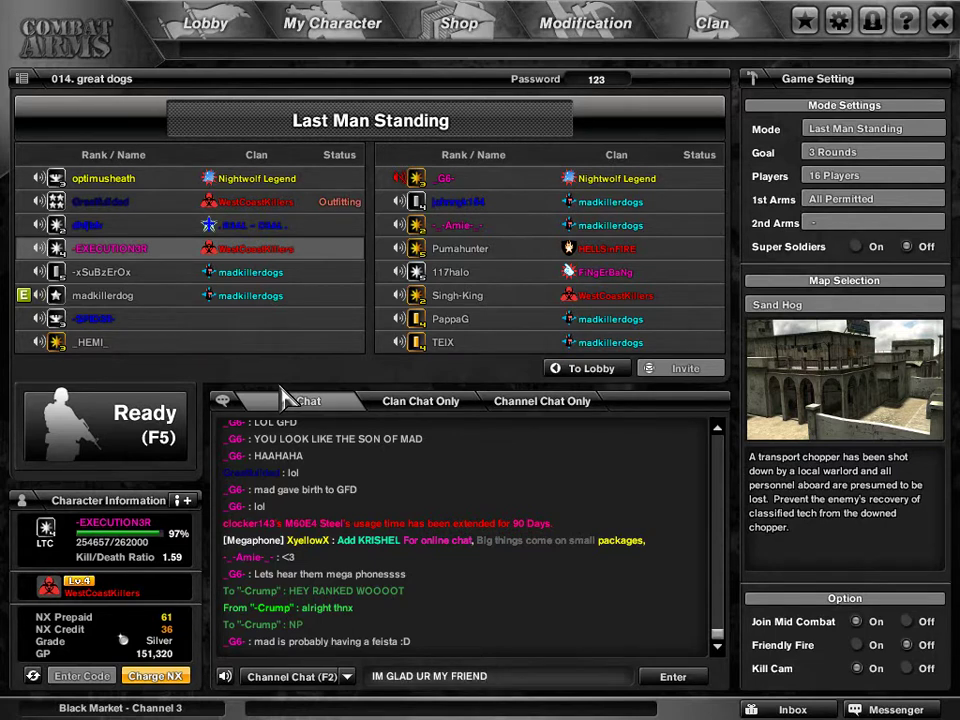
{"action": "type", "text": "I WANNA CR"}
Post IM GLAD UR MY FRIEND, I WANNA CRY, :D and GRATZ, erasing an unfinished NO.
{"action": "key", "text": "Return"}
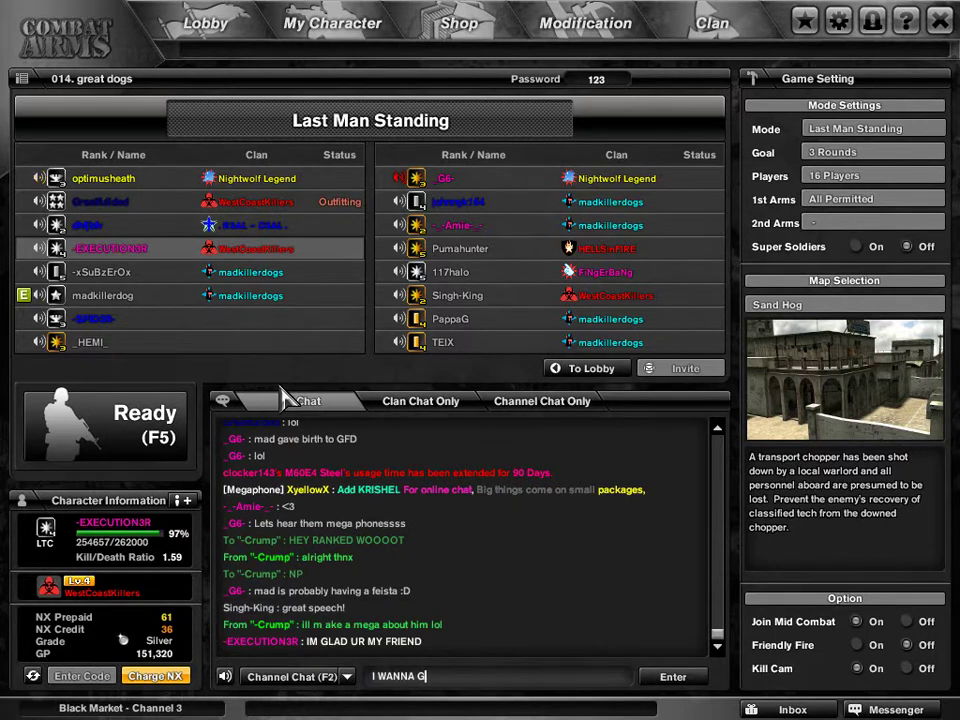
{"action": "type", "text": "Y"}
{"action": "key", "text": "Return"}
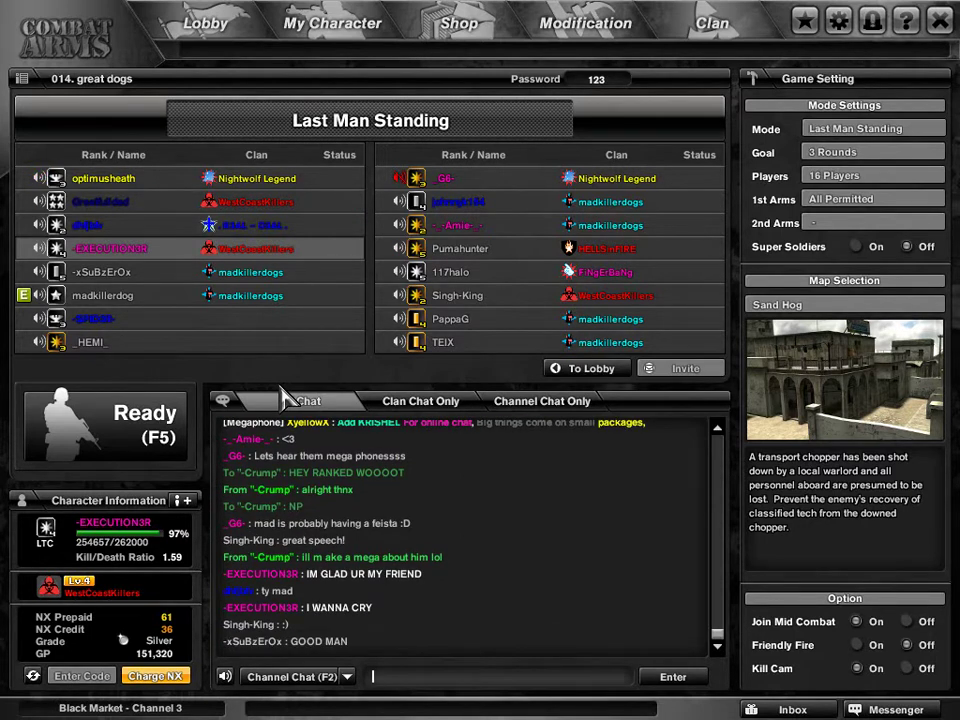
{"action": "type", "text": "D"}
{"action": "key", "text": "Return"}
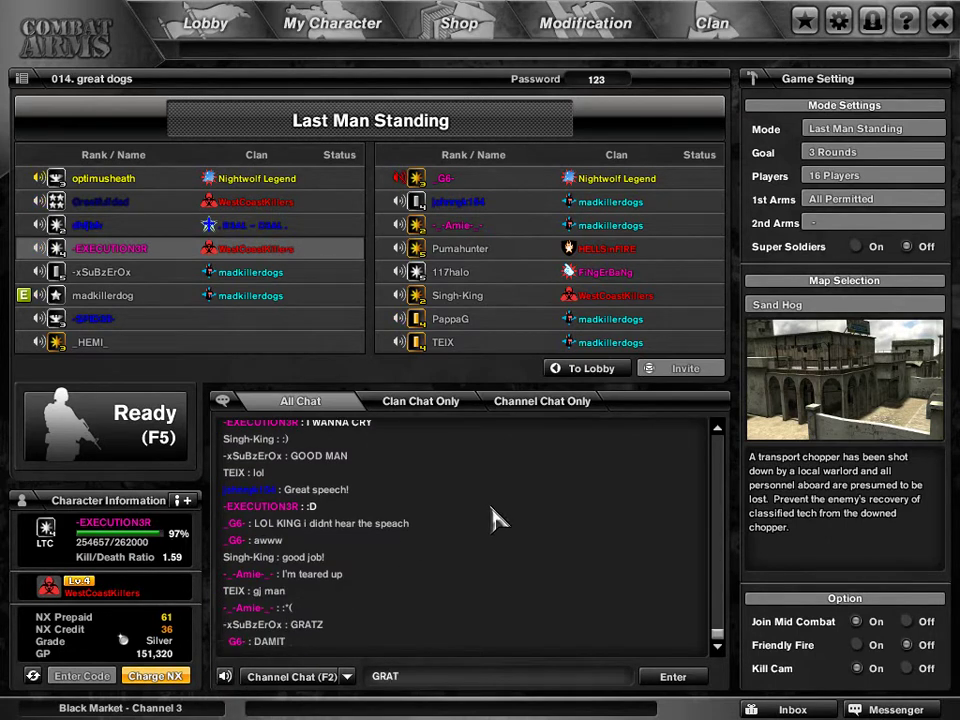
{"action": "type", "text": "S"}
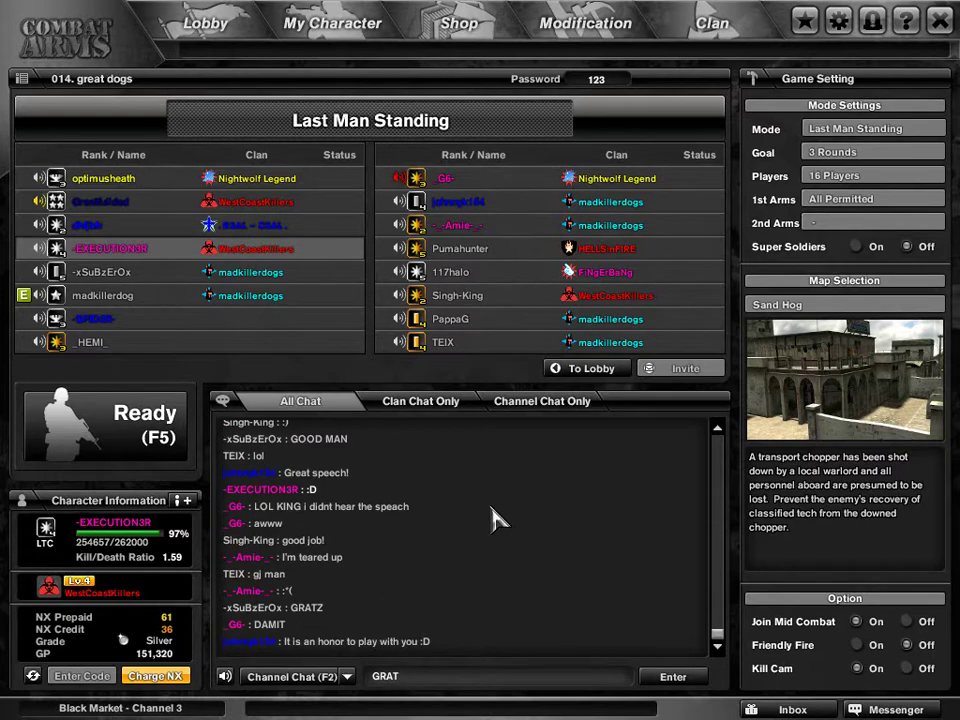
{"action": "type", "text": "Z"}
{"action": "key", "text": "Return"}
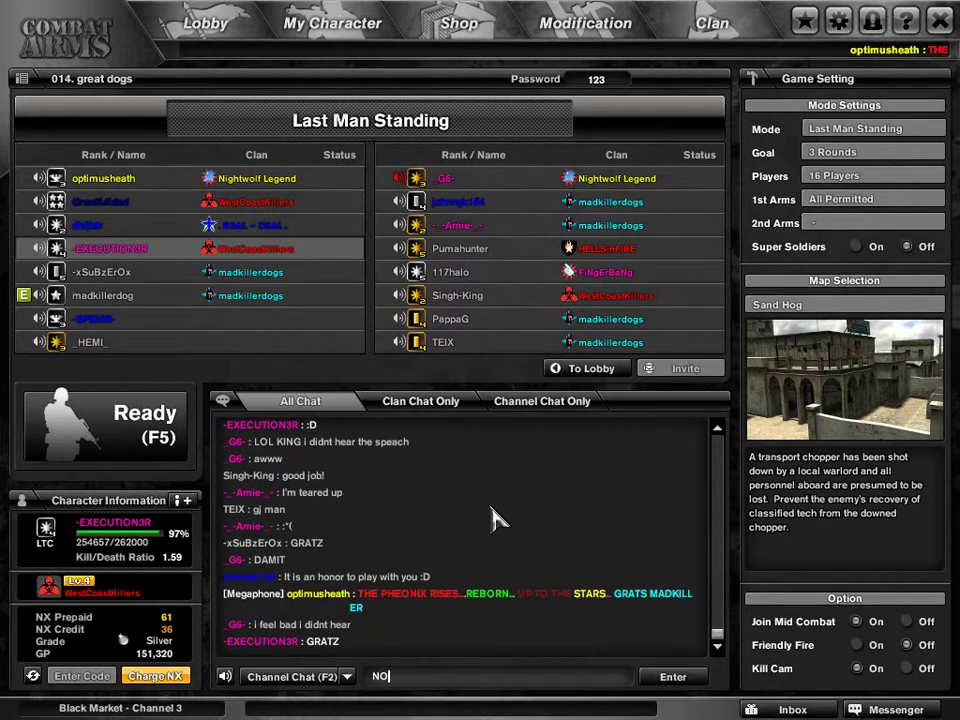
{"action": "key", "text": "BackSpace"}
{"action": "key", "text": "BackSpace"}
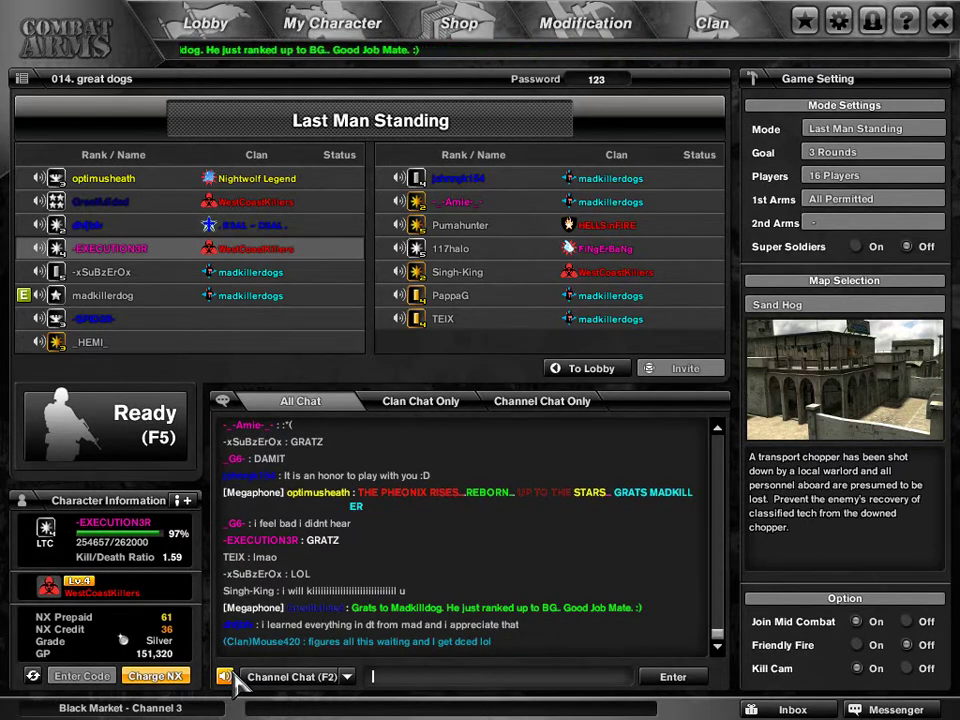
{"action": "type", "text": "YEA I"}
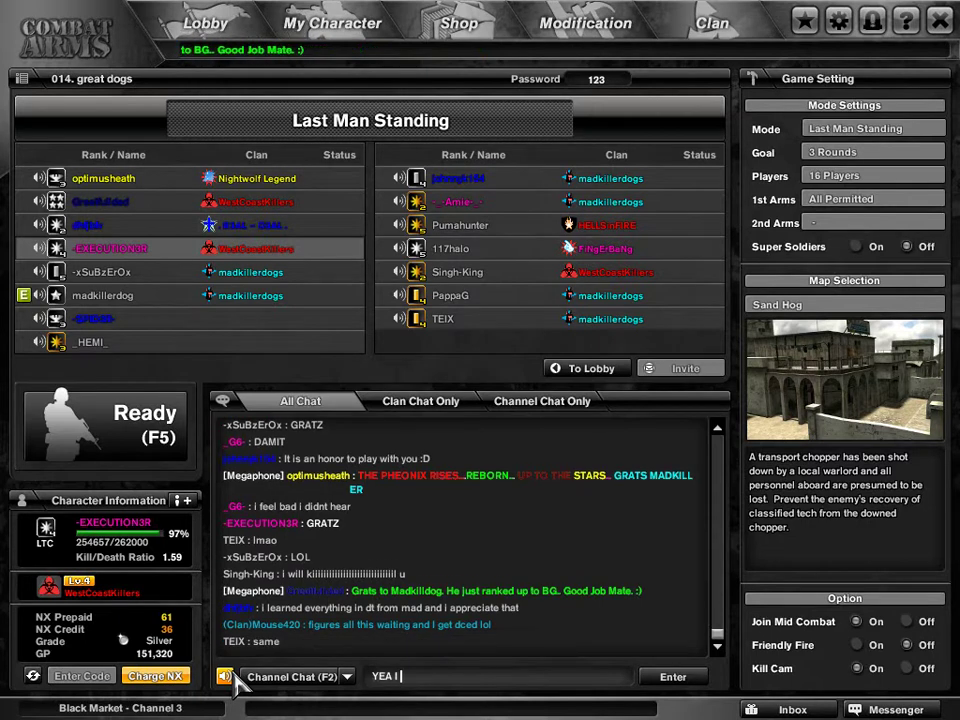
{"action": "type", "text": " LEAVE"}
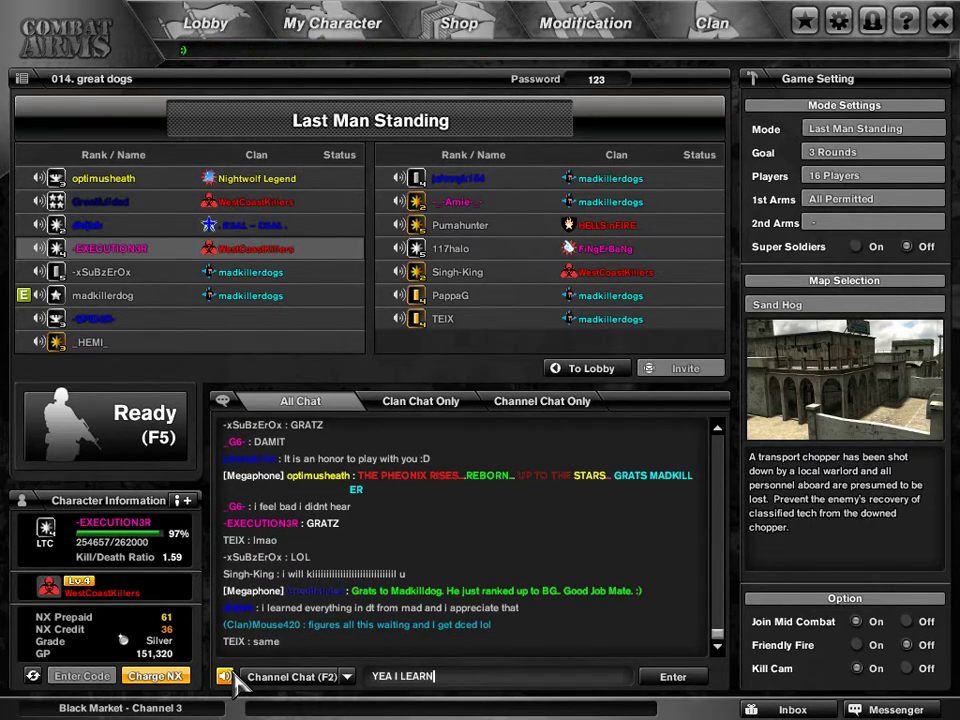
{"action": "type", "text": "EAR"}
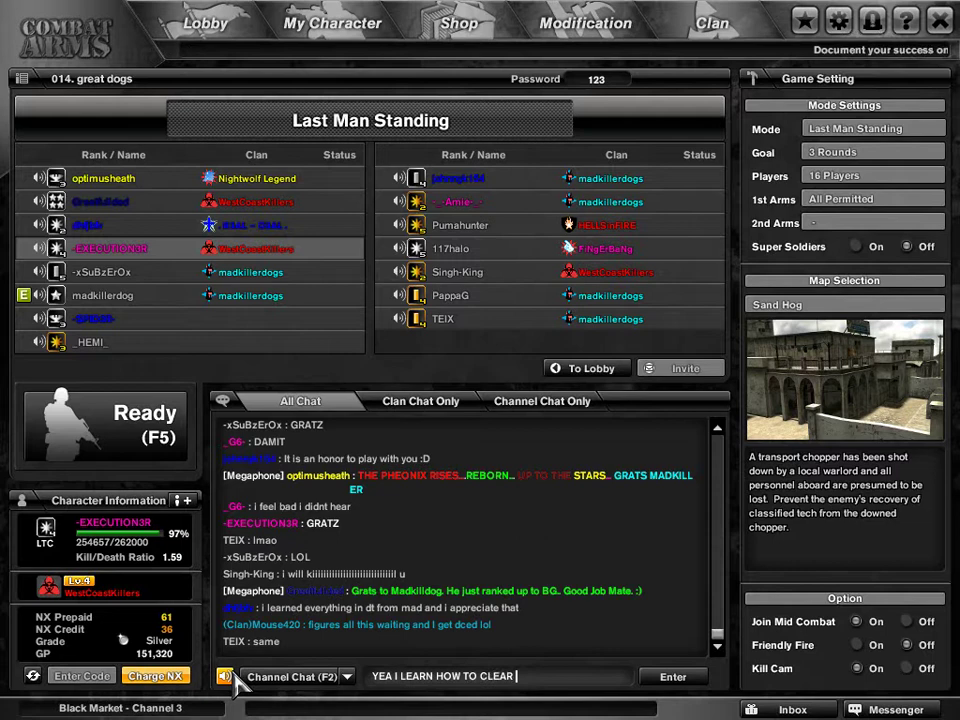
{"action": "type", "text": " SITE"}
Send YEA I LEARN HOW TO CLEAR SITE, a being-taught message, and NOW I LOVE DOIN SITES.
{"action": "key", "text": "Return"}
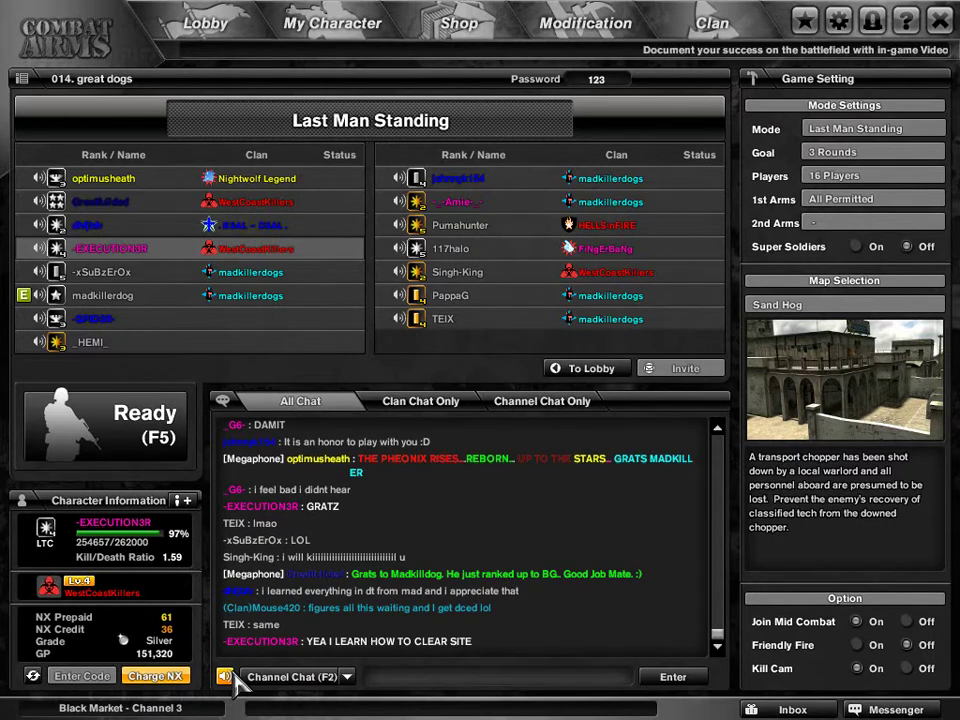
{"action": "type", "text": "NEVER"}
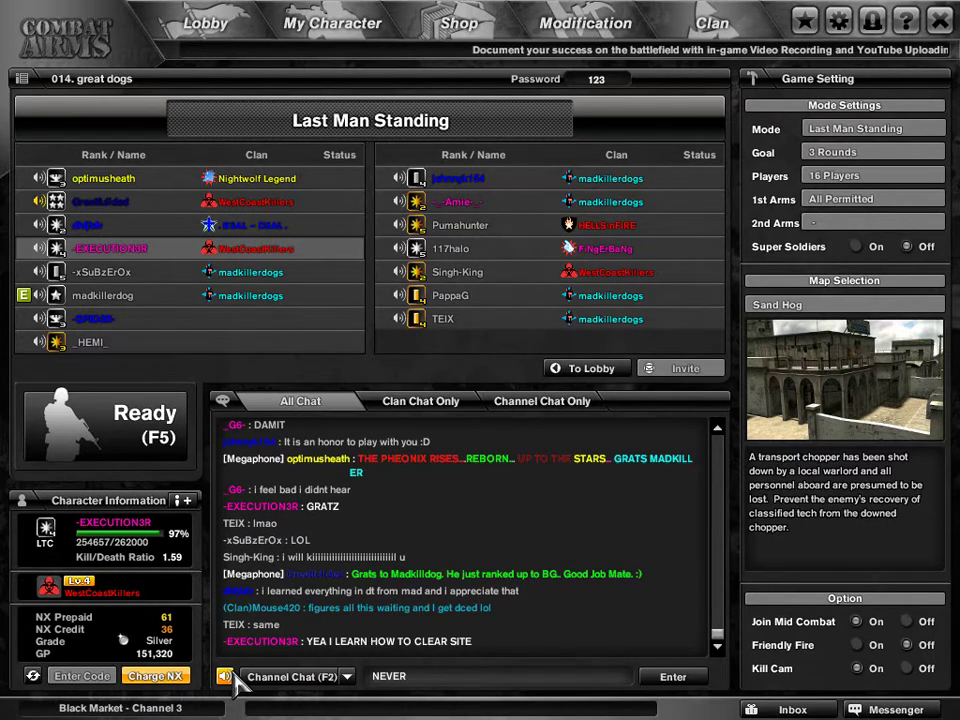
{"action": "type", "text": " DNT THAT BUT"}
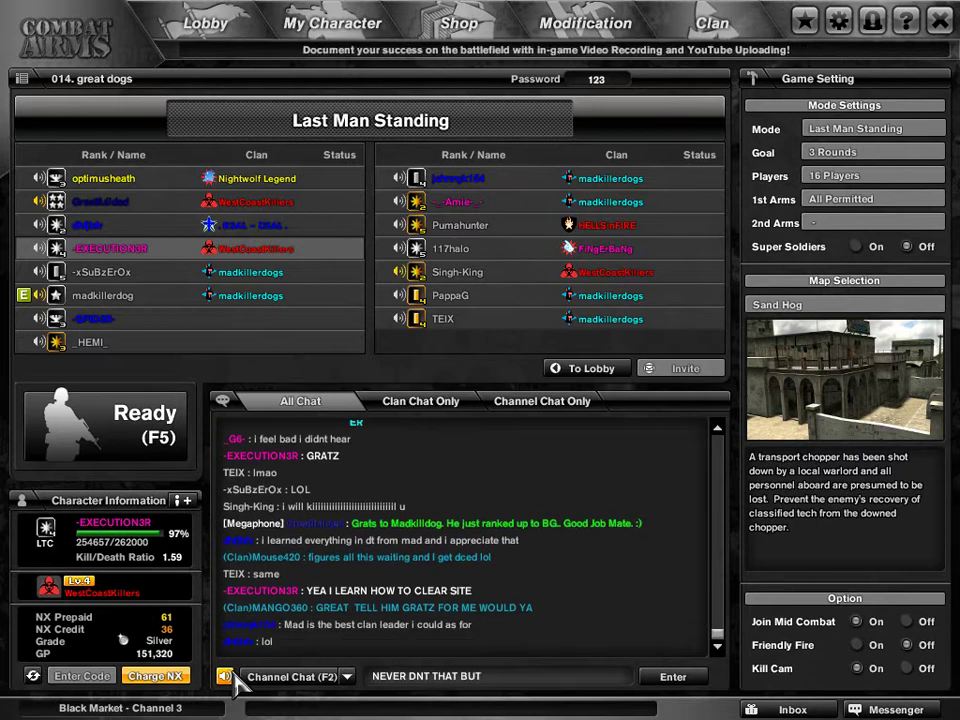
{"action": "type", "text": " HE TE"}
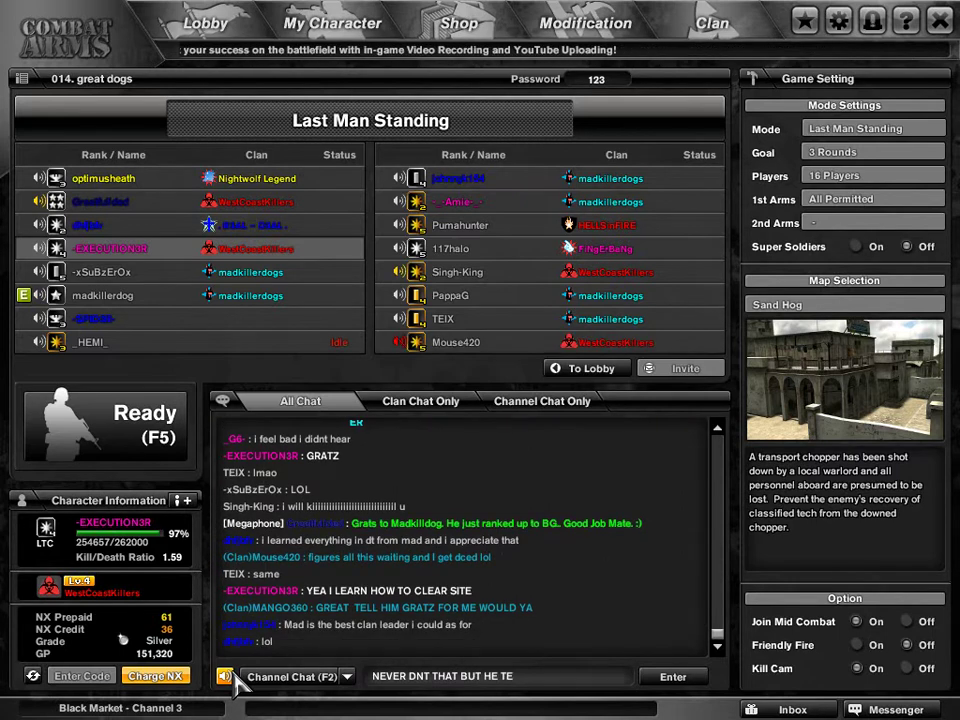
{"action": "type", "text": "ACH"}
{"action": "key", "text": "Return"}
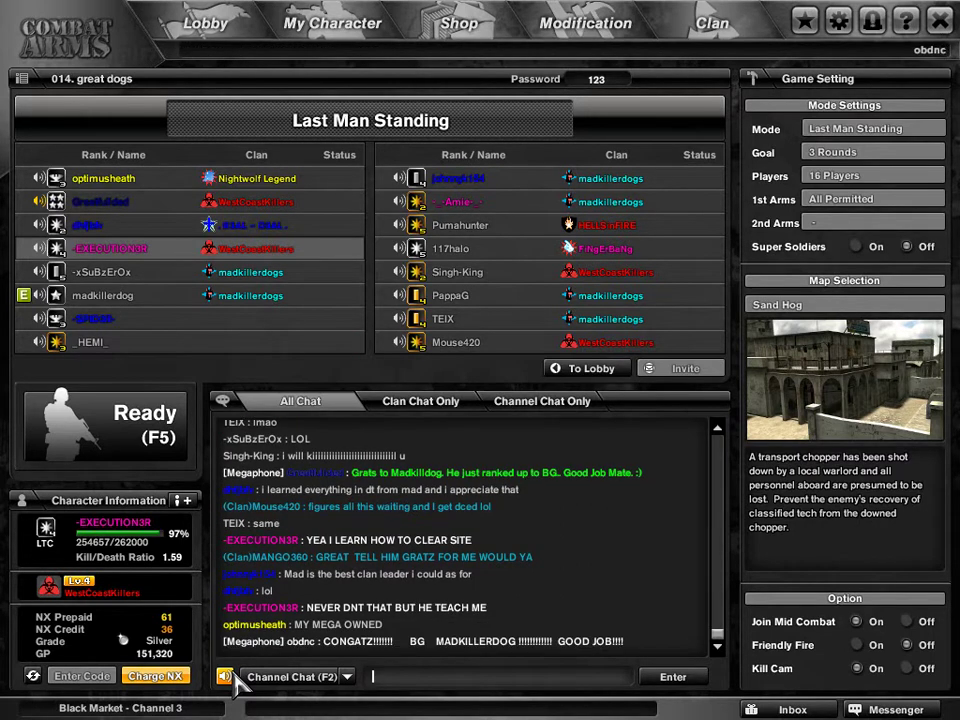
{"action": "type", "text": "NOW"}
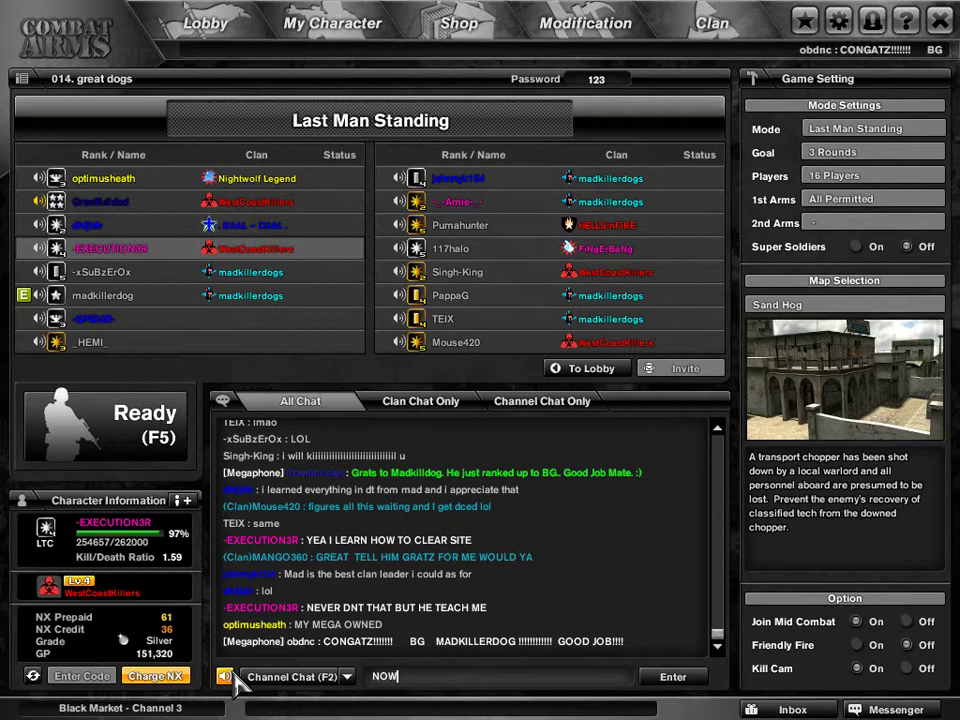
{"action": "type", "text": " I LOVE DOIN"}
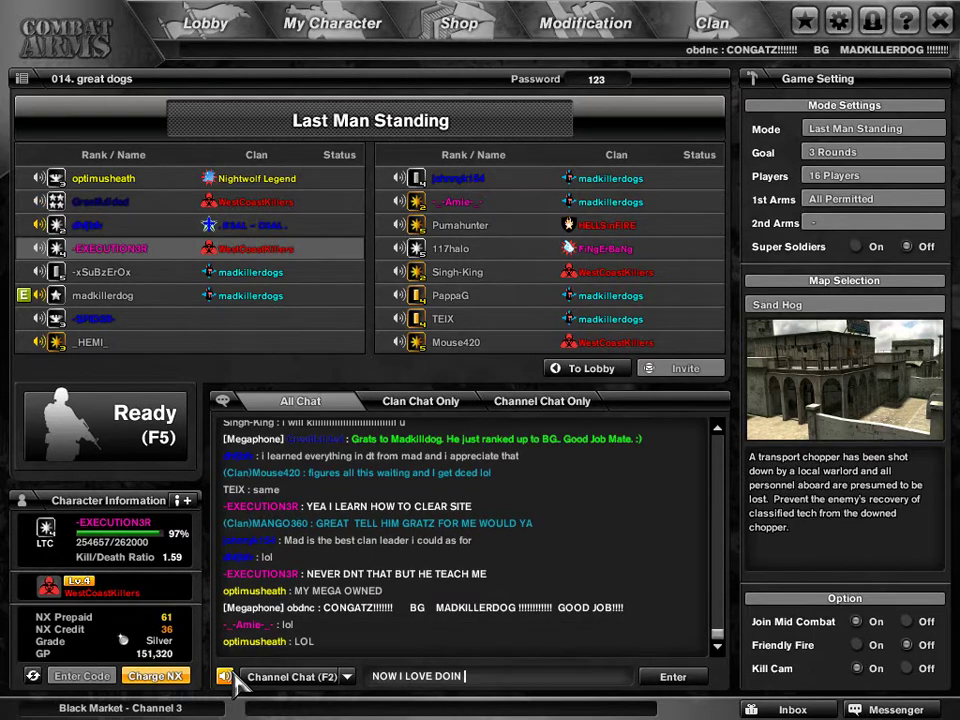
{"action": "type", "text": " SITES"}
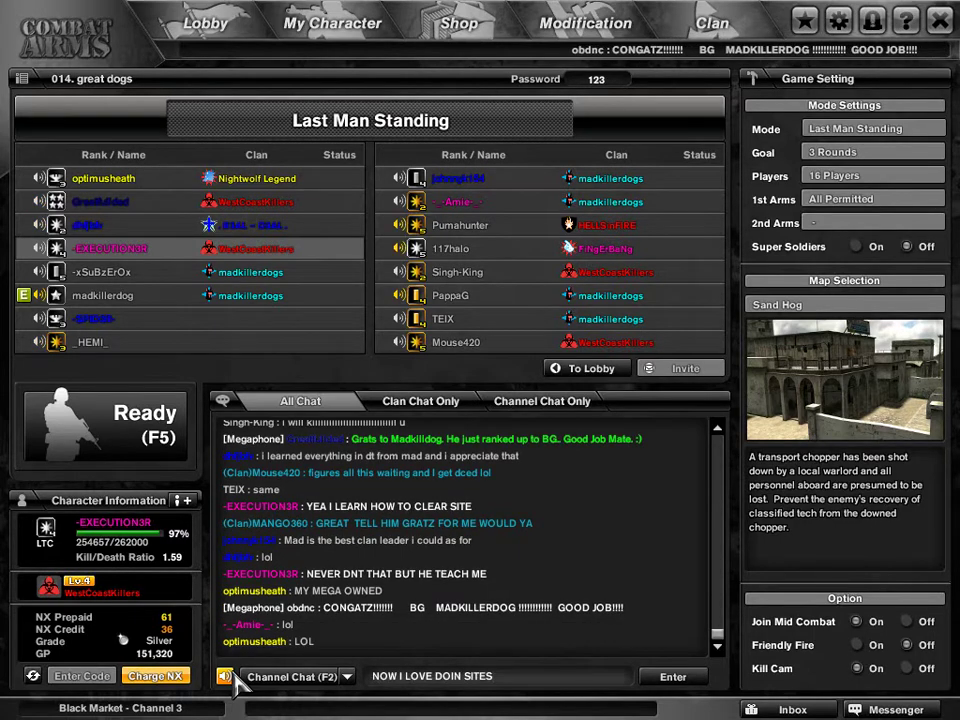
{"action": "key", "text": "Return"}
{"action": "type", "text": "LOL"}
Reply in channel chat with LOL twice, then HAHAHA.
{"action": "key", "text": "Return"}
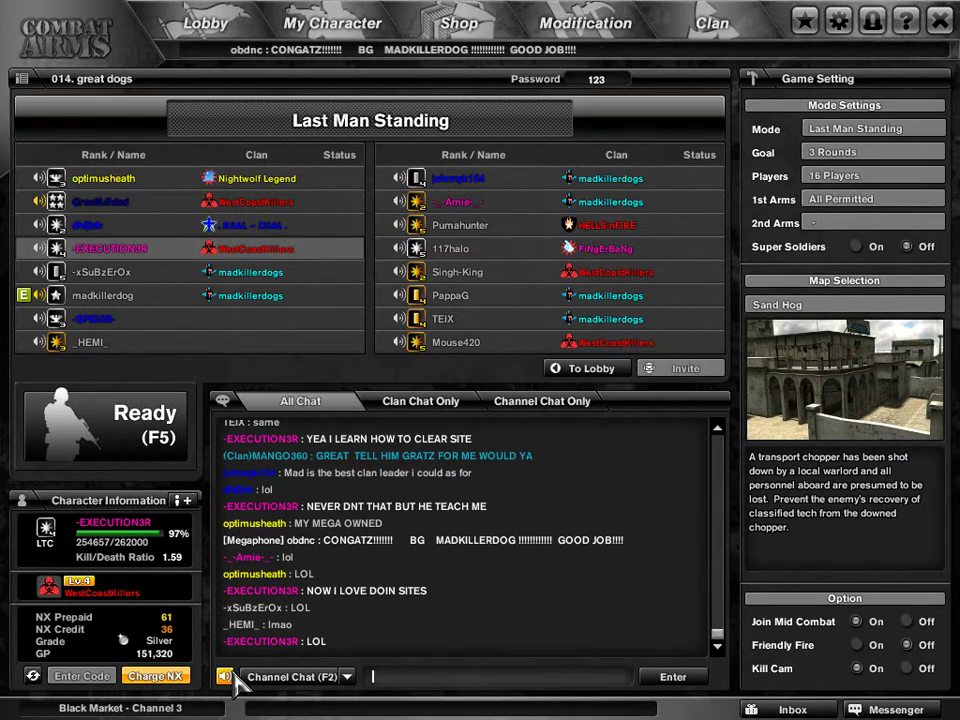
{"action": "type", "text": "LOL"}
{"action": "key", "text": "Return"}
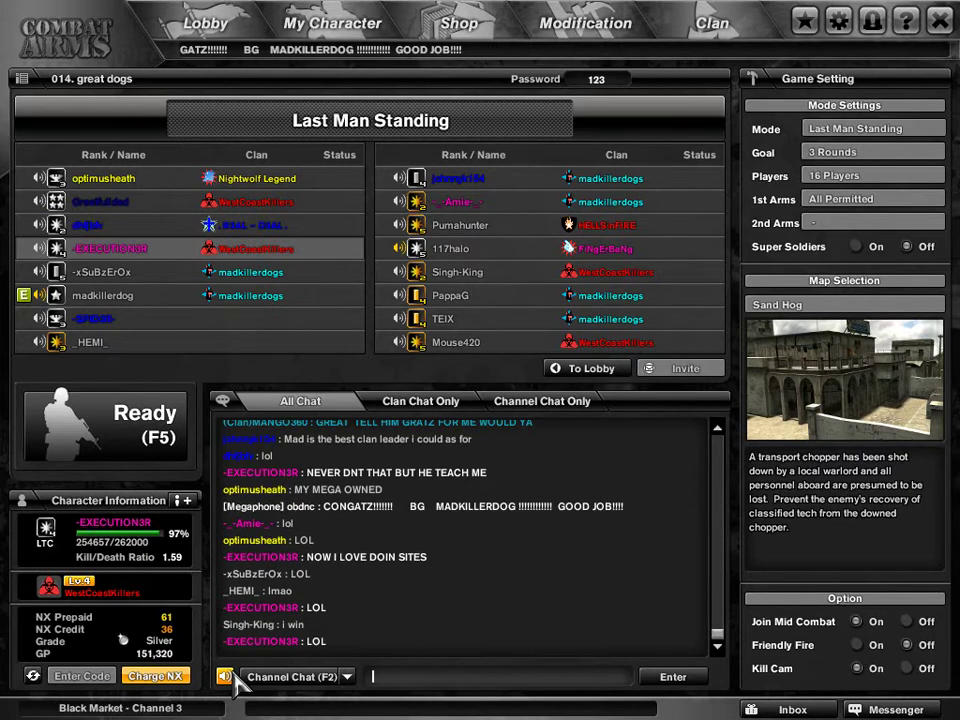
{"action": "type", "text": "HAHAHA"}
{"action": "key", "text": "Return"}
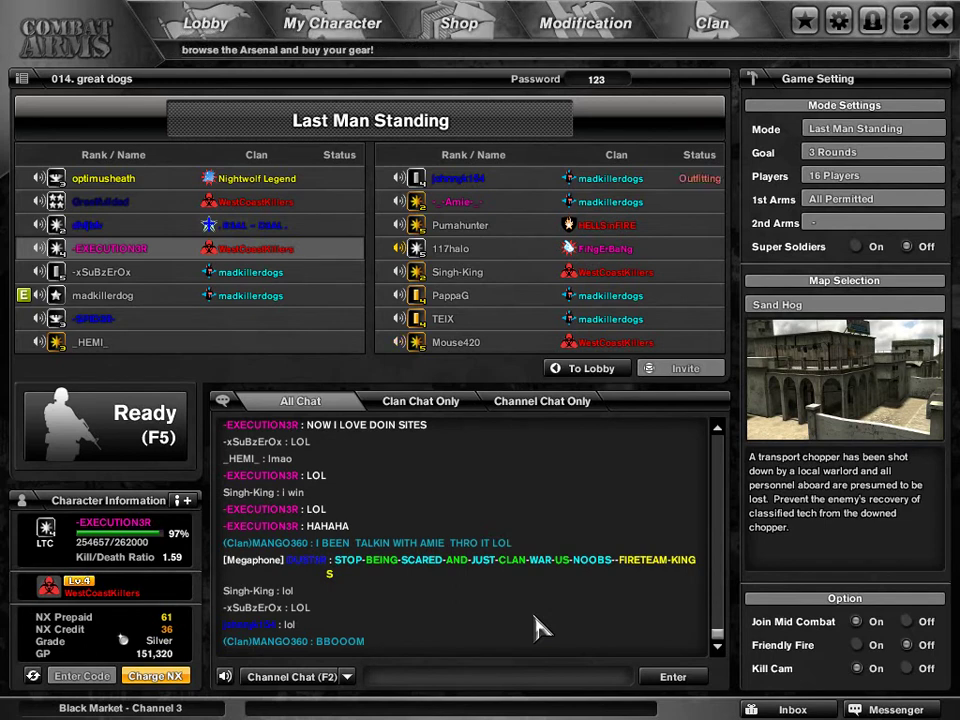
Switch to Clan Chat with F3 and send I WANNA CRY, fixing a stray letter.
{"action": "key", "text": "F3"}
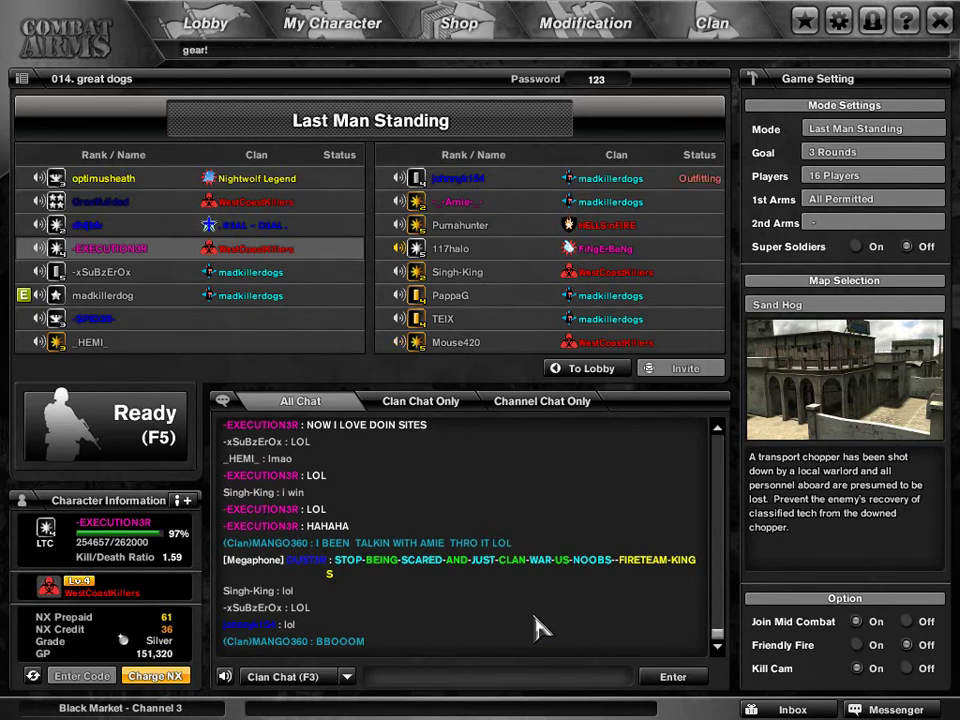
{"action": "type", "text": "I WANNA CRY F"}
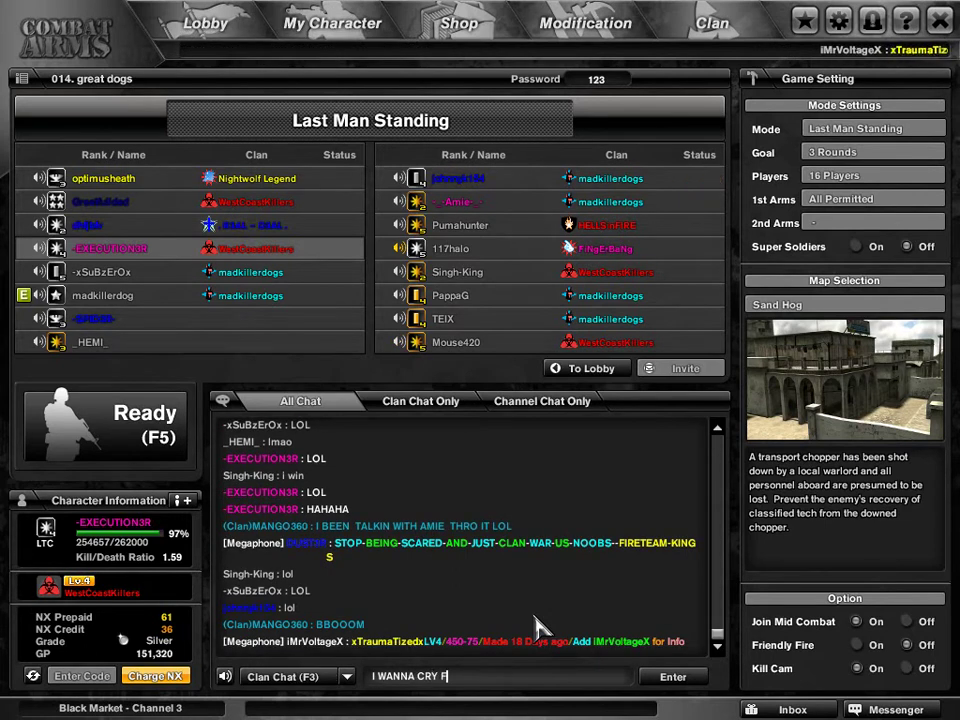
{"action": "key", "text": "BackSpace"}
{"action": "key", "text": "Return"}
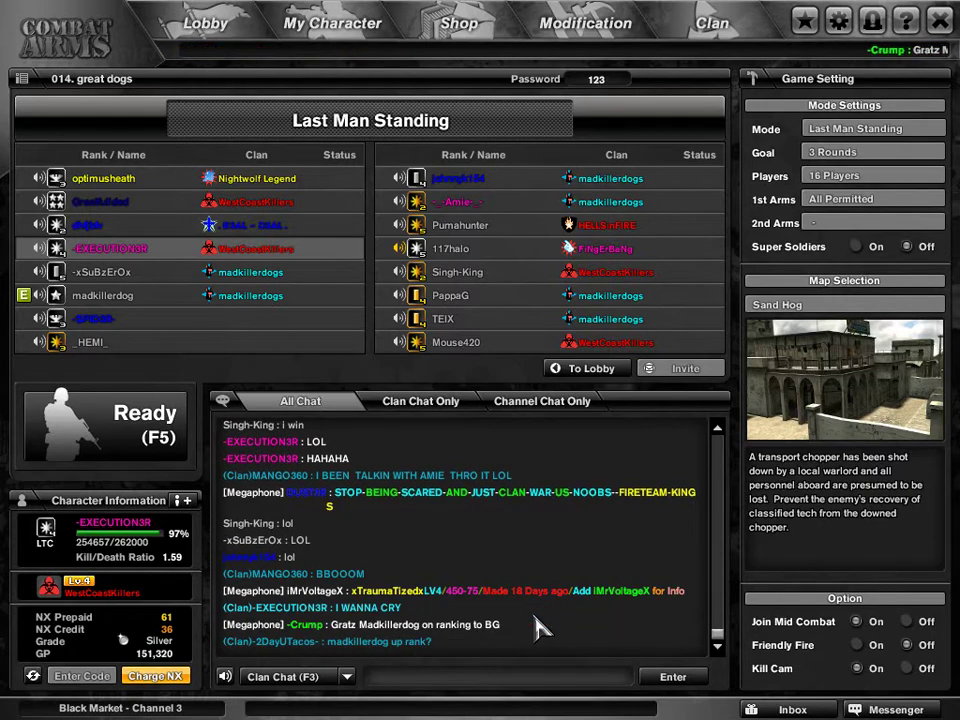
{"action": "left_click", "coordinate": [871, 708]}
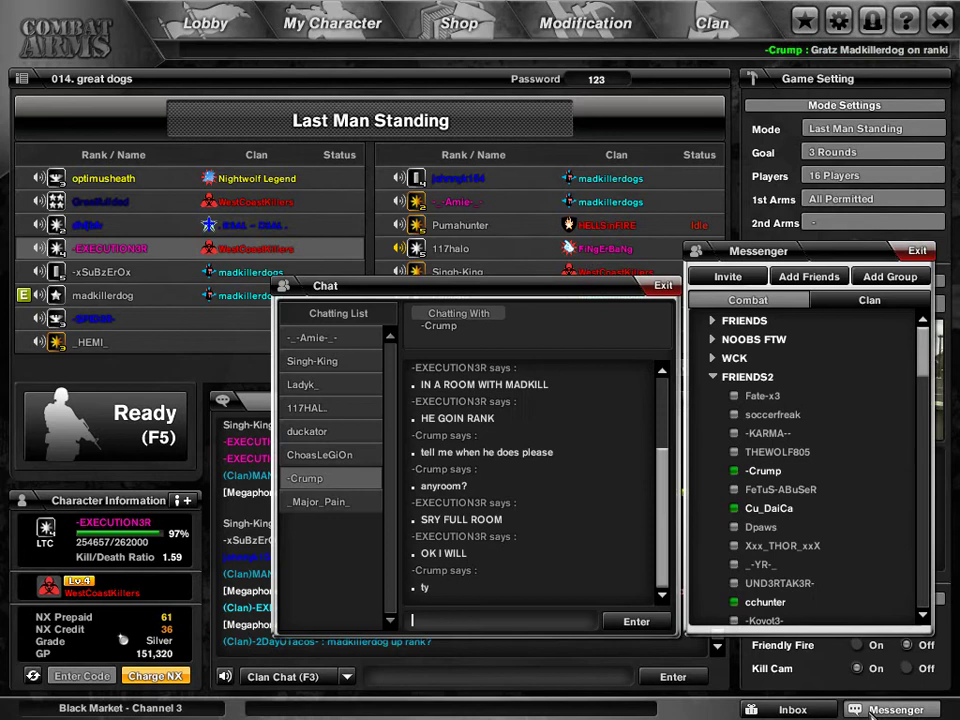
{"action": "left_click", "coordinate": [350, 505]}
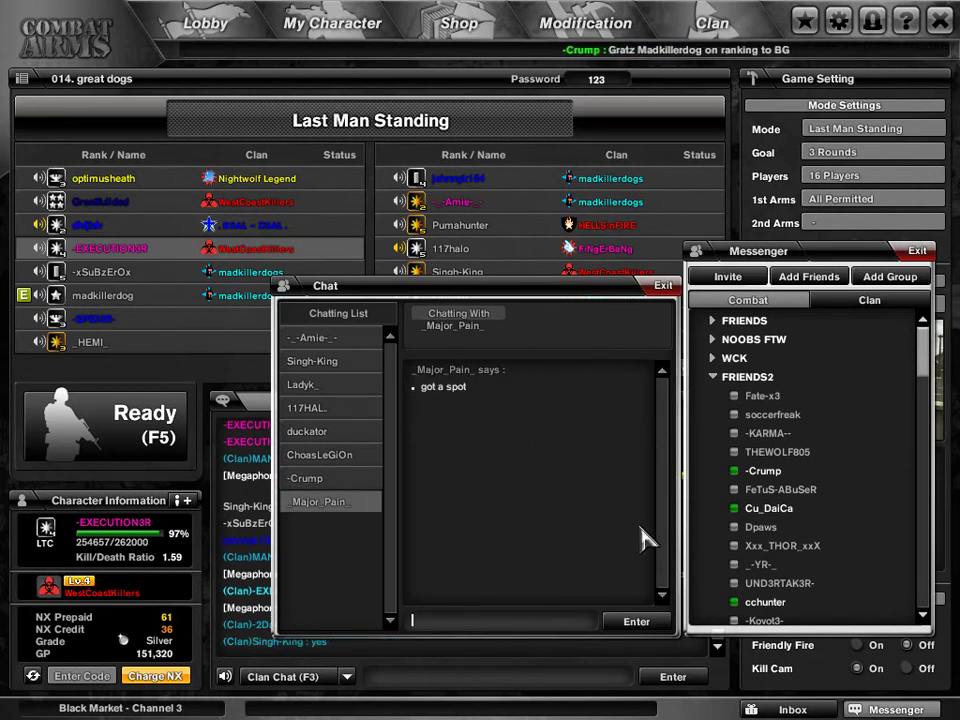
{"action": "type", "text": "RO"}
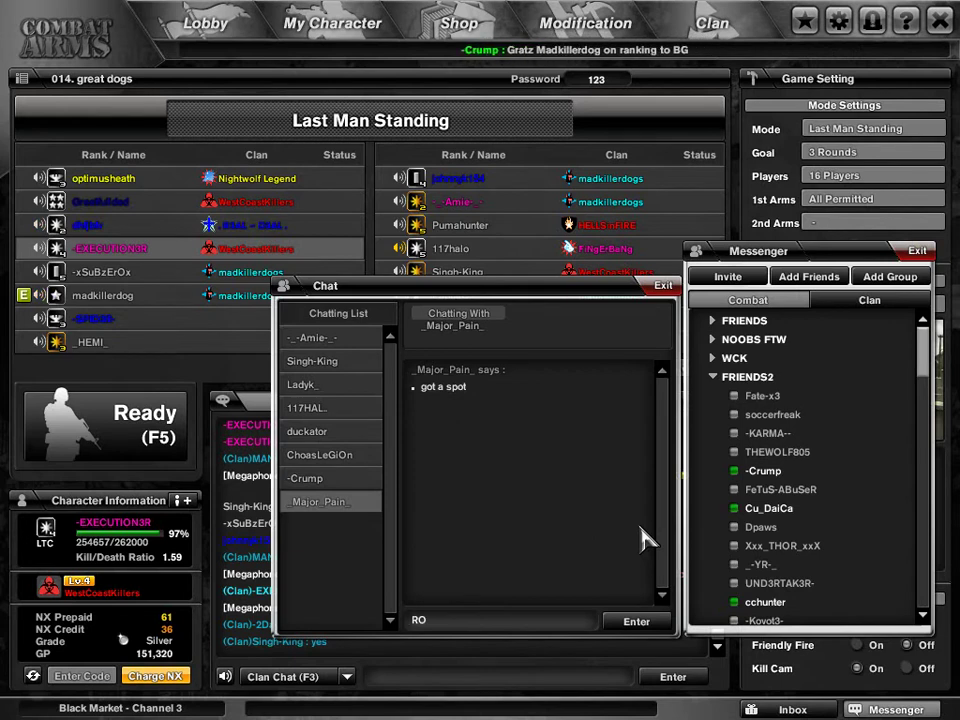
{"action": "type", "text": "W GO"}
{"action": "key", "text": "BackSpace"}
{"action": "key", "text": "BackSpace"}
{"action": "key", "text": "BackSpace"}
{"action": "key", "text": "BackSpace"}
{"action": "type", "text": "OR"}
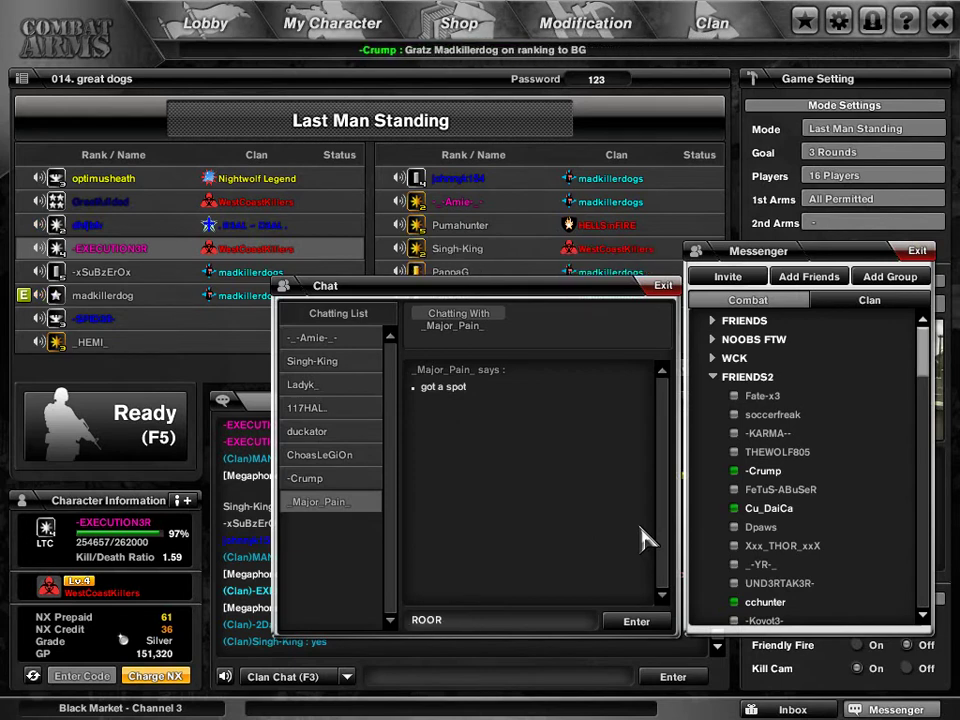
{"action": "key", "text": "BackSpace"}
{"action": "type", "text": "M GOIN DO"}
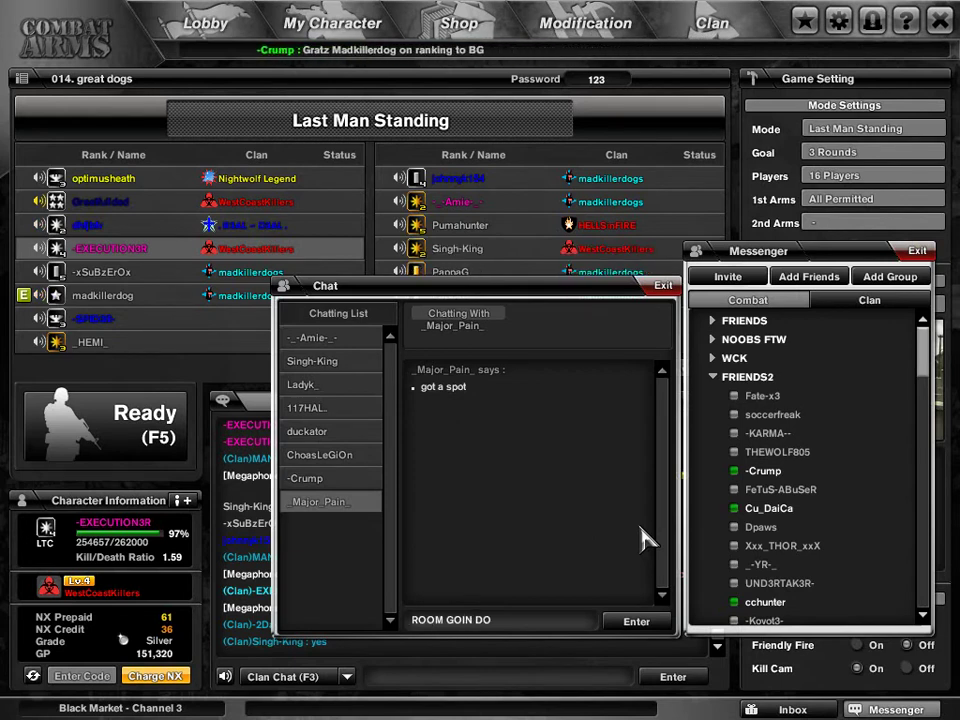
{"action": "type", "text": "WN"}
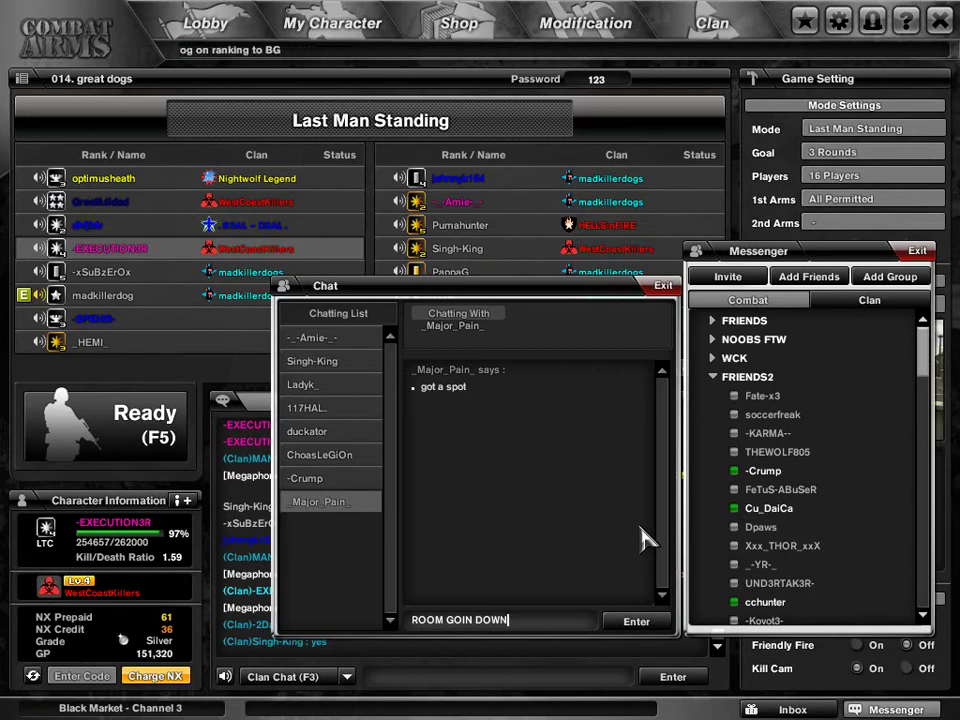
{"action": "key", "text": "Return"}
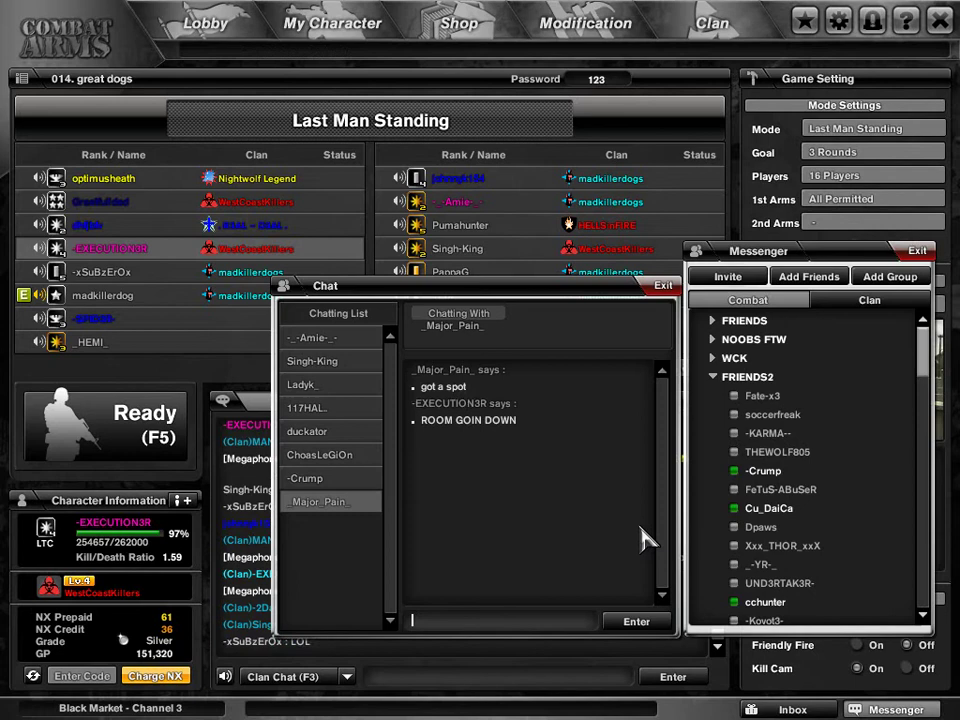
{"action": "type", "text": "MAD JUST RANK"}
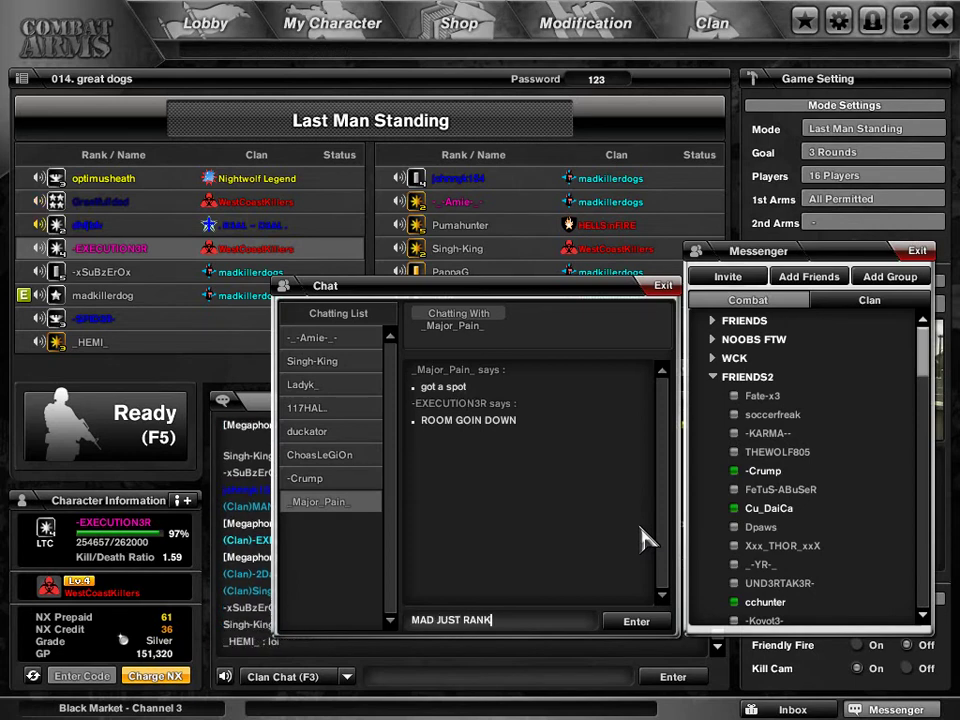
{"action": "key", "text": "Return"}
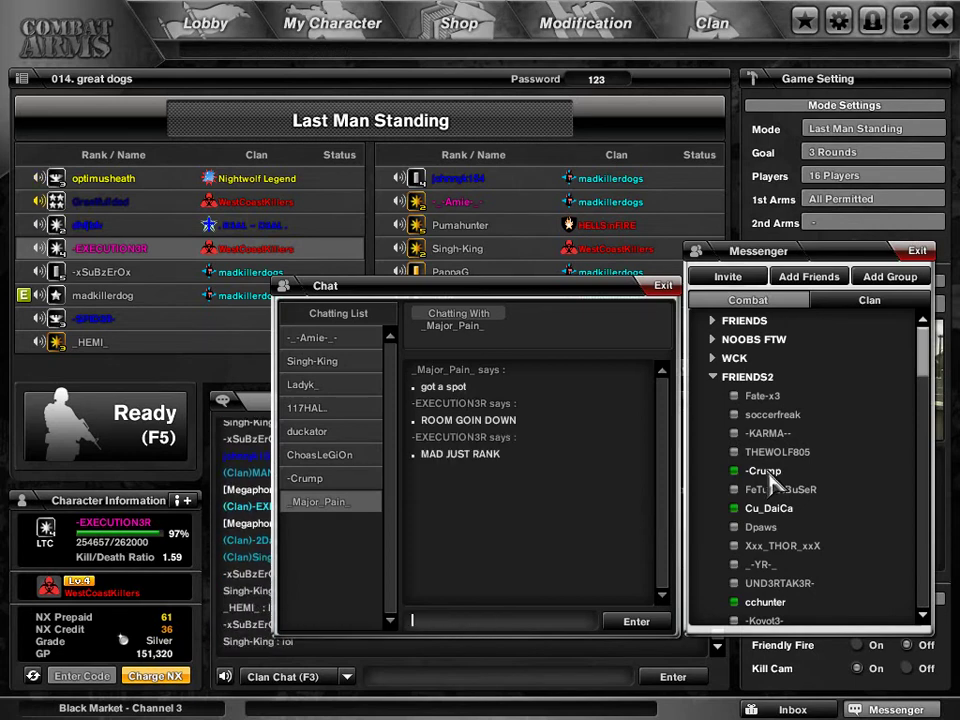
{"action": "left_click", "coordinate": [770, 377]}
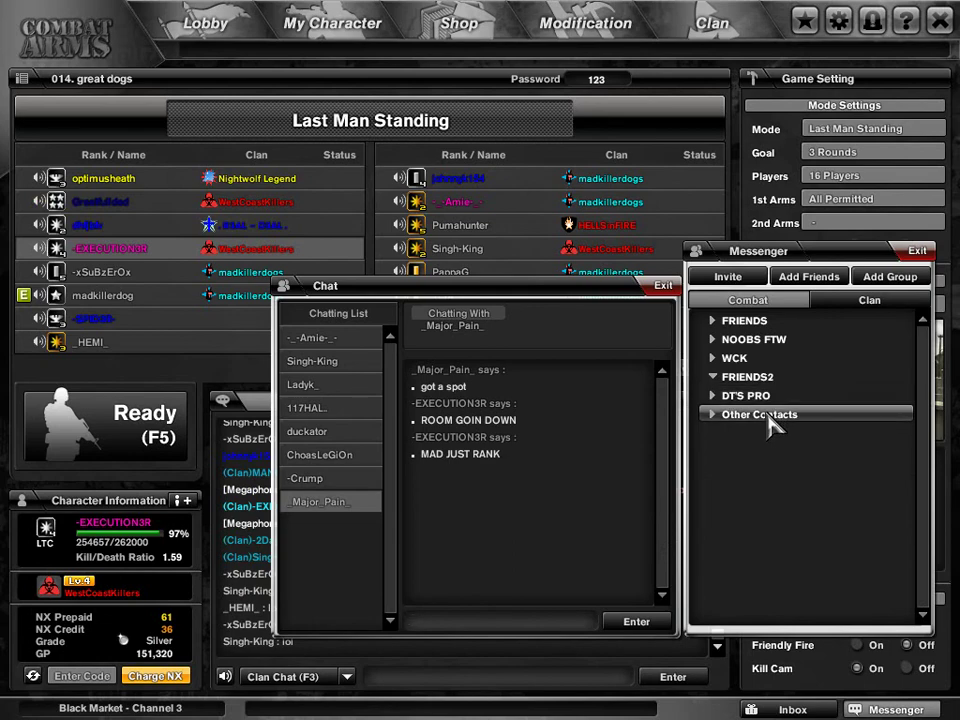
{"action": "left_click", "coordinate": [740, 396]}
{"action": "right_click", "coordinate": [804, 511]}
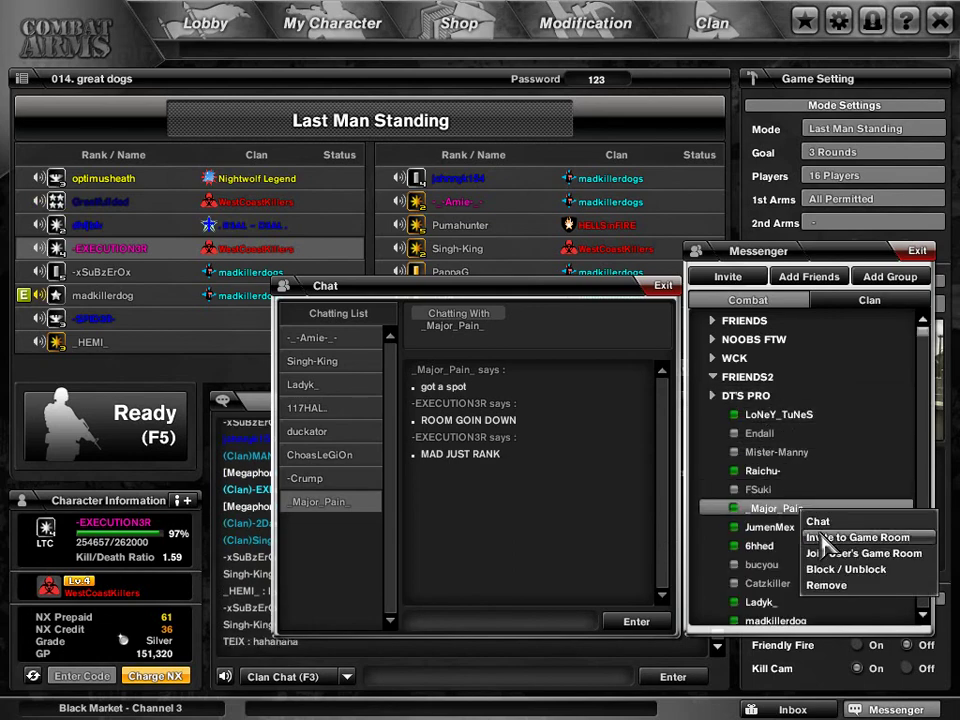
{"action": "left_click", "coordinate": [826, 540]}
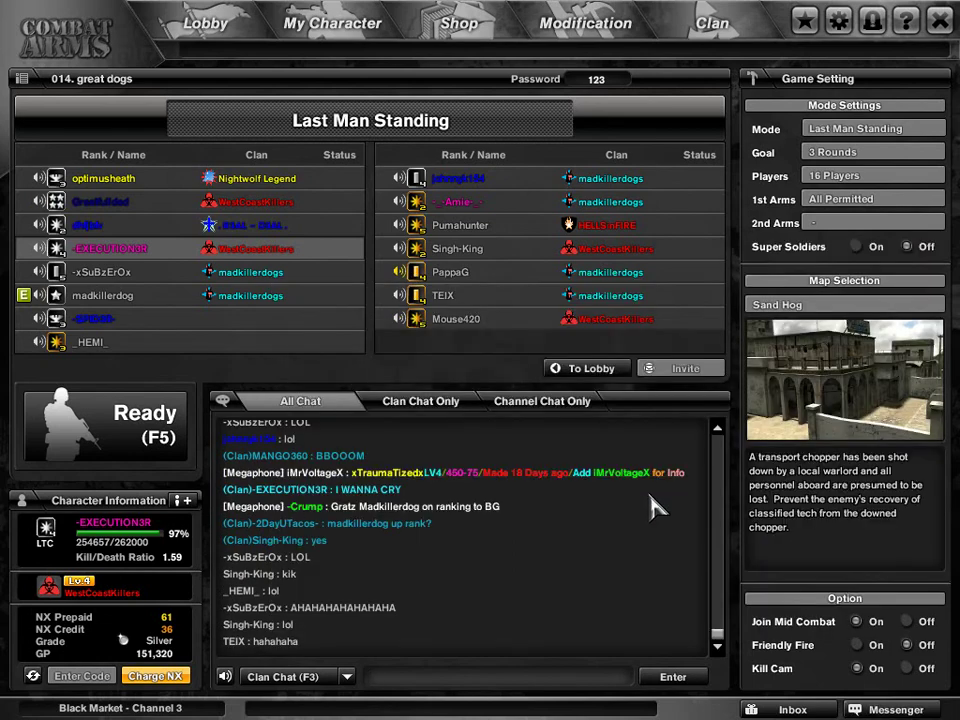